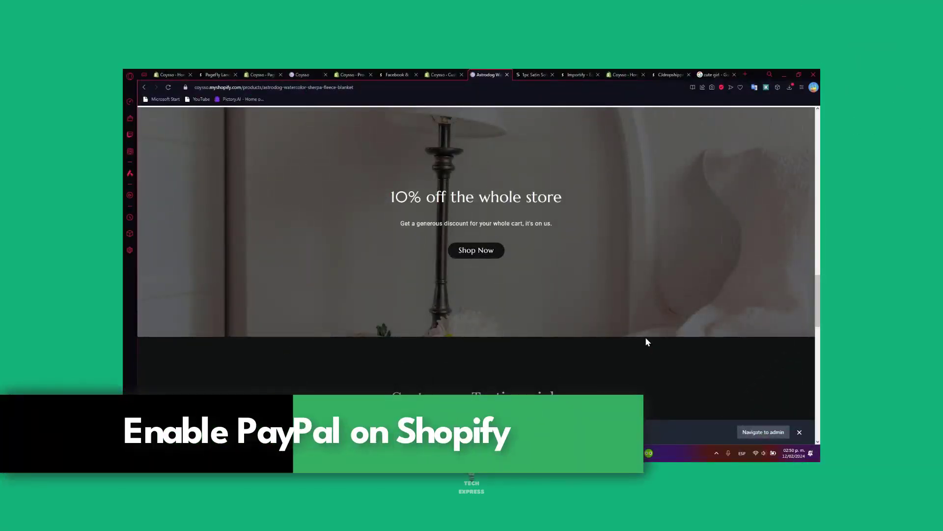
Step: Go from the store admin's Home to Settings > Payments, where PayPal shows setup incomplete
scroll(647, 341, up, 10)
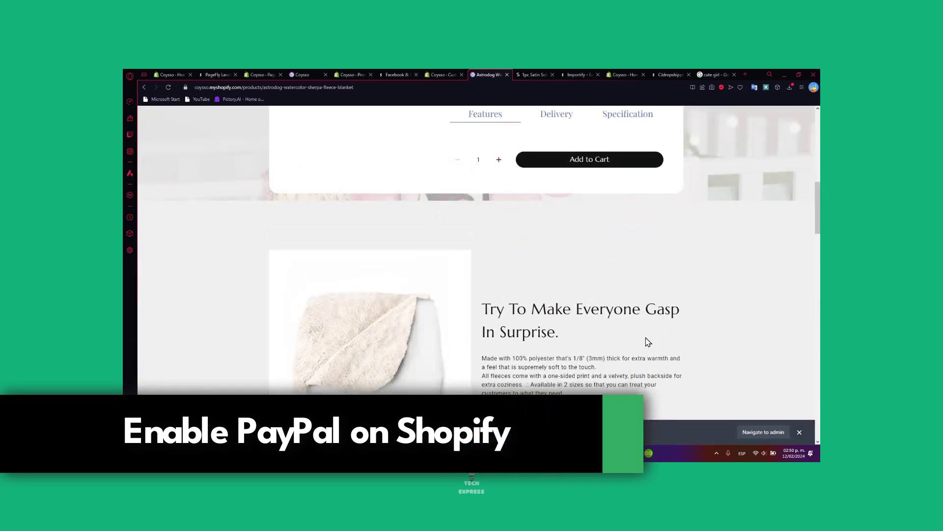
scroll(647, 341, up, 8)
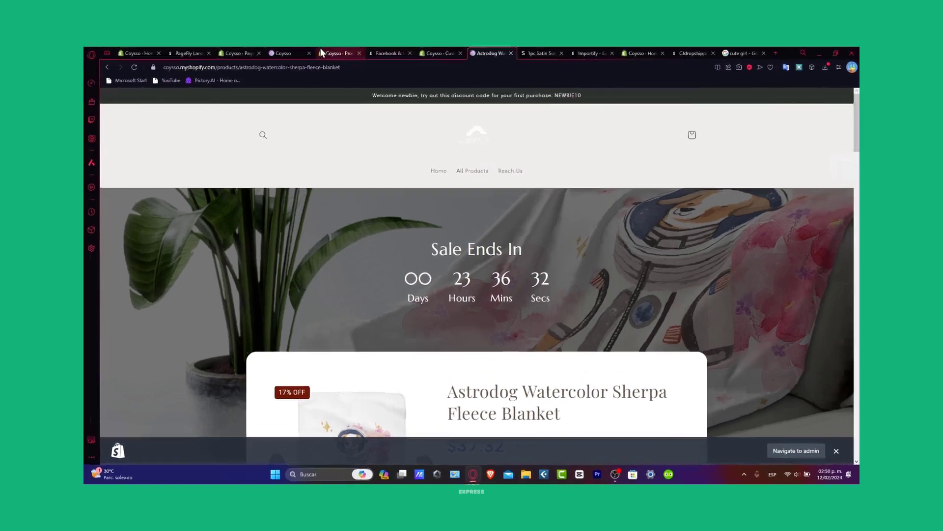
click(347, 75)
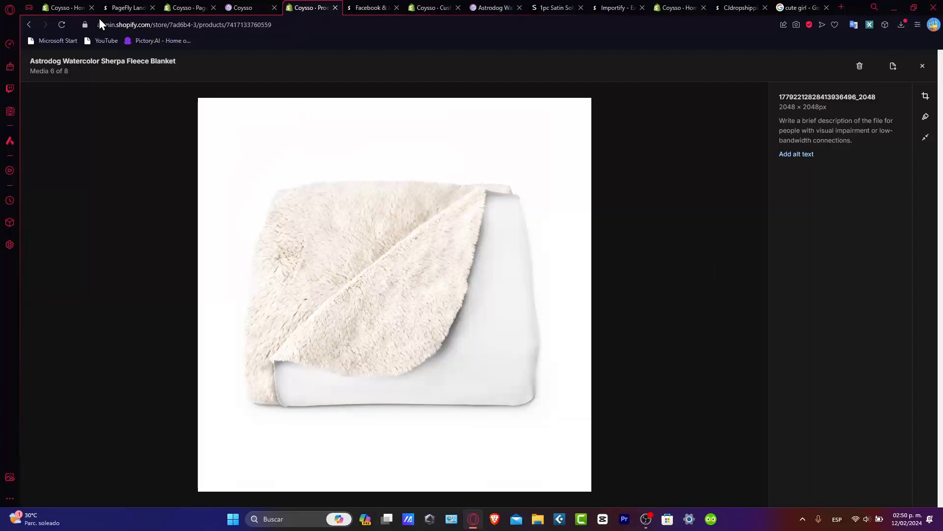
click(74, 8)
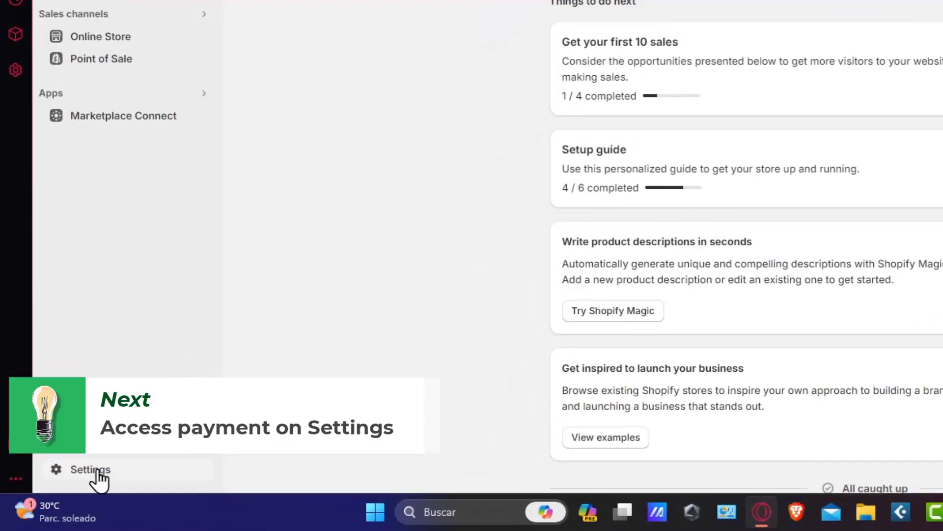
click(97, 472)
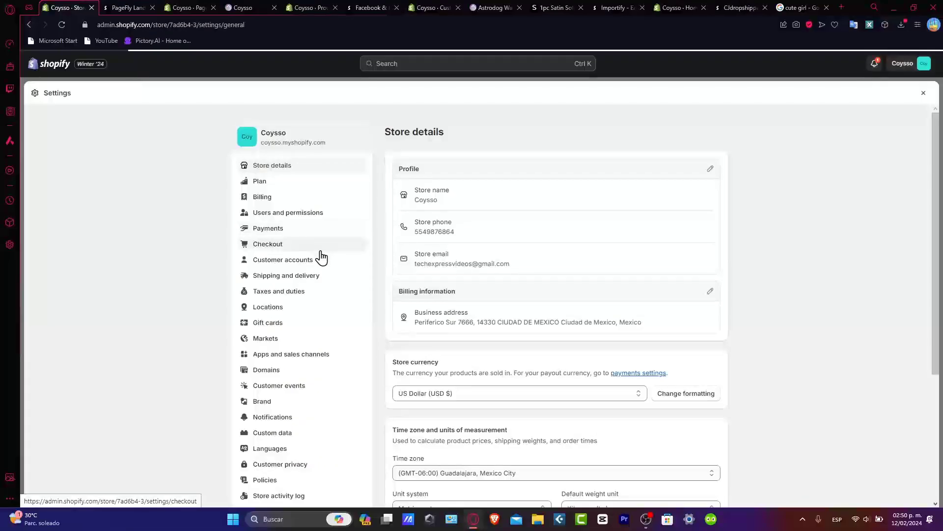
click(344, 161)
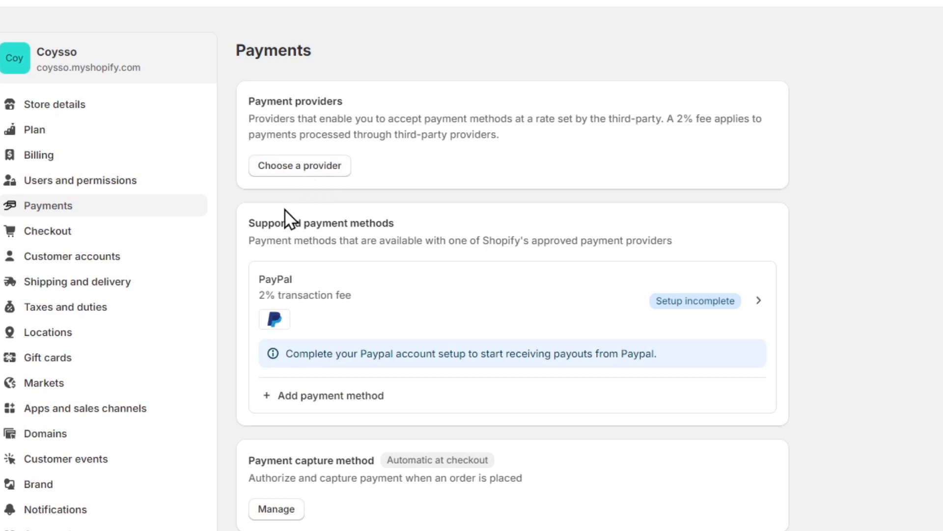
Step: Open the PayPal Express Checkout settings and begin deactivating it
triple_click(274, 221)
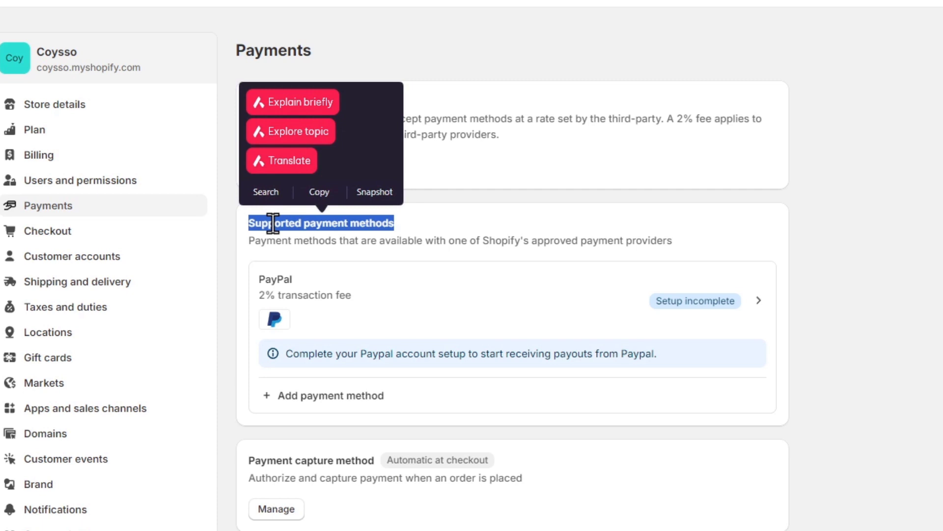
click(341, 288)
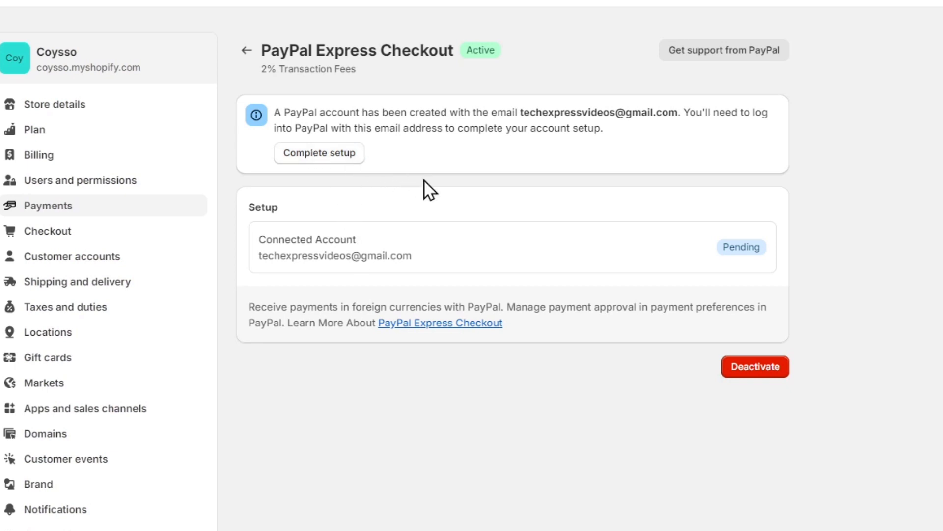
drag(413, 256, 301, 255)
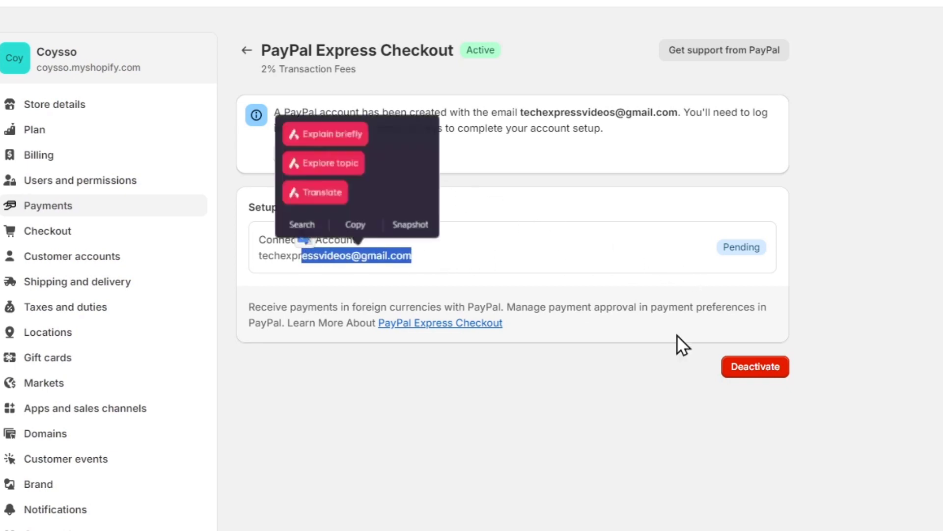
click(776, 368)
Step: Confirm deactivation and review PayPal's page confirming the Shopify integration
click(592, 337)
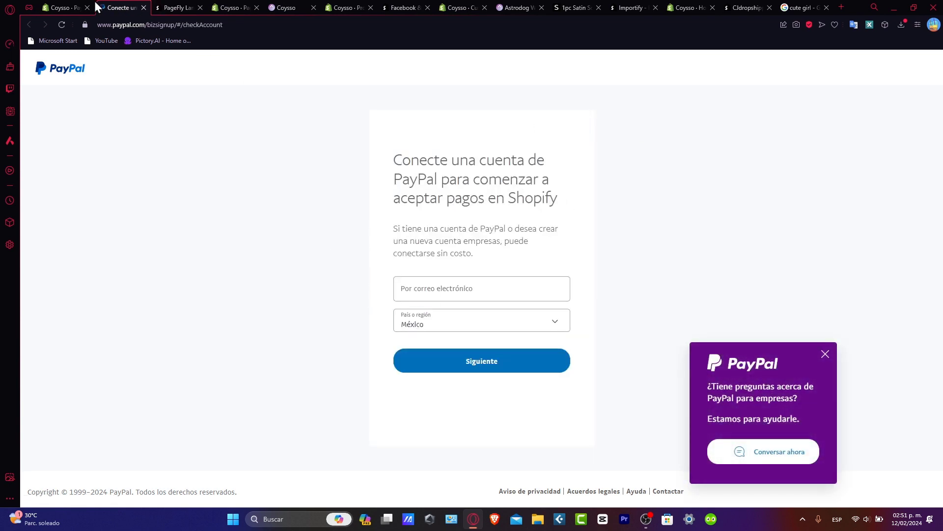
click(69, 7)
click(109, 4)
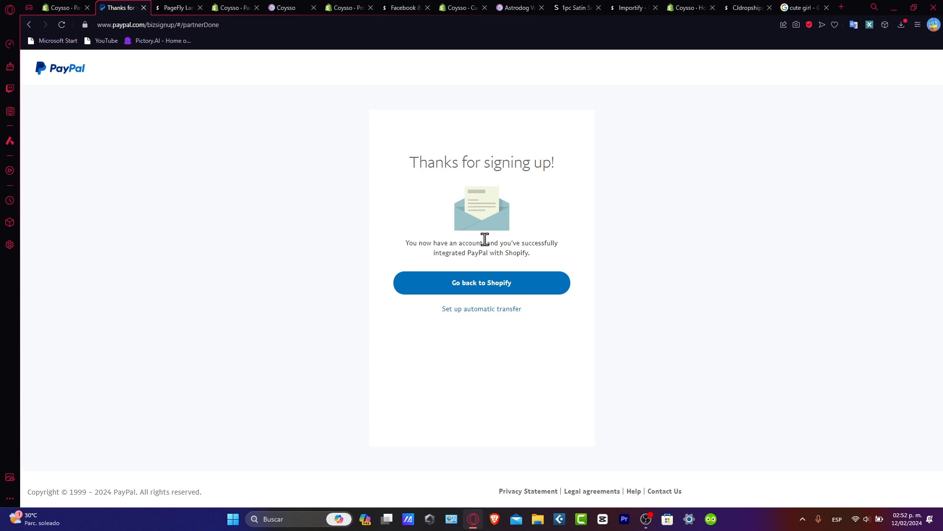
drag(485, 243, 534, 259)
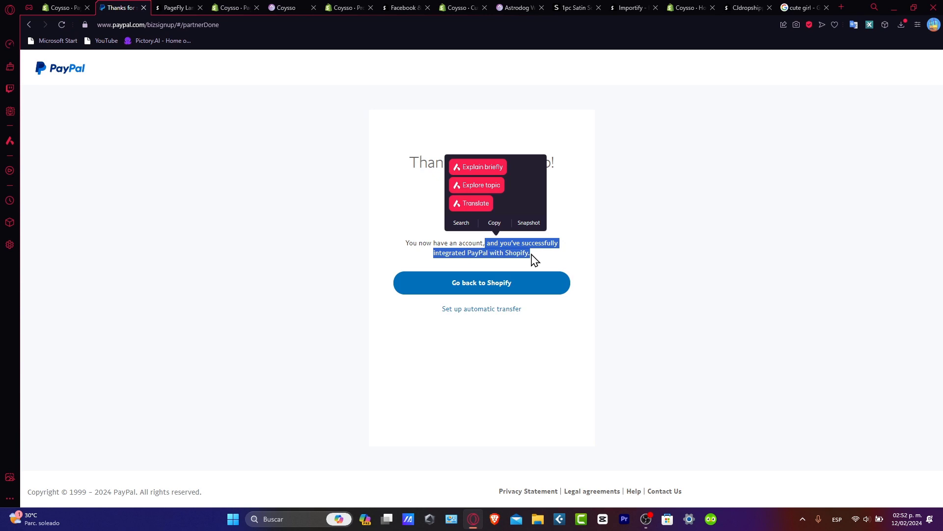
click(698, 276)
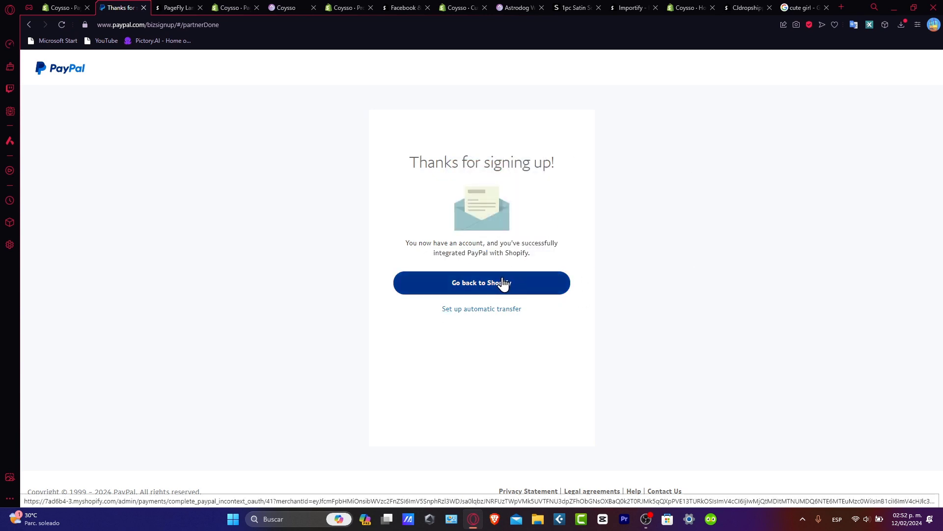
Step: Launch automatic transfer setup in a new tab, then return to the sign-up confirmation page
click(504, 310)
click(116, 8)
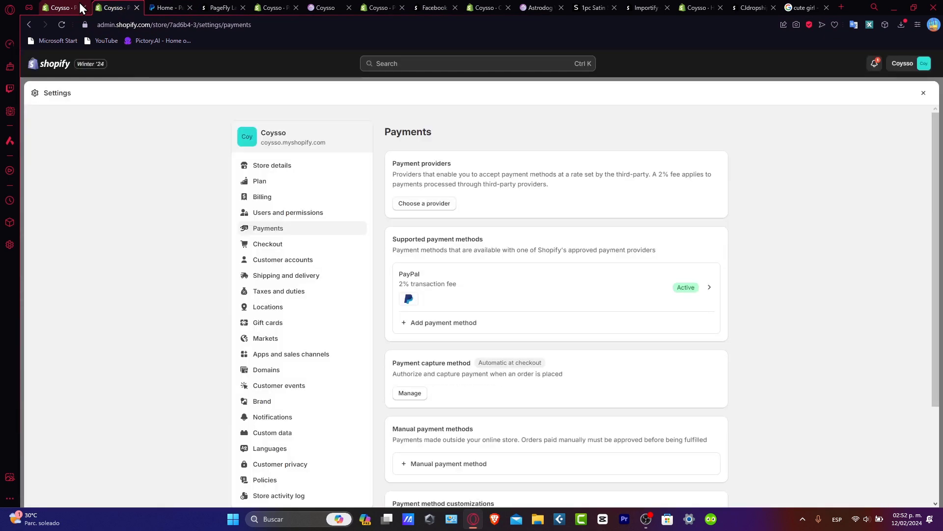
click(167, 8)
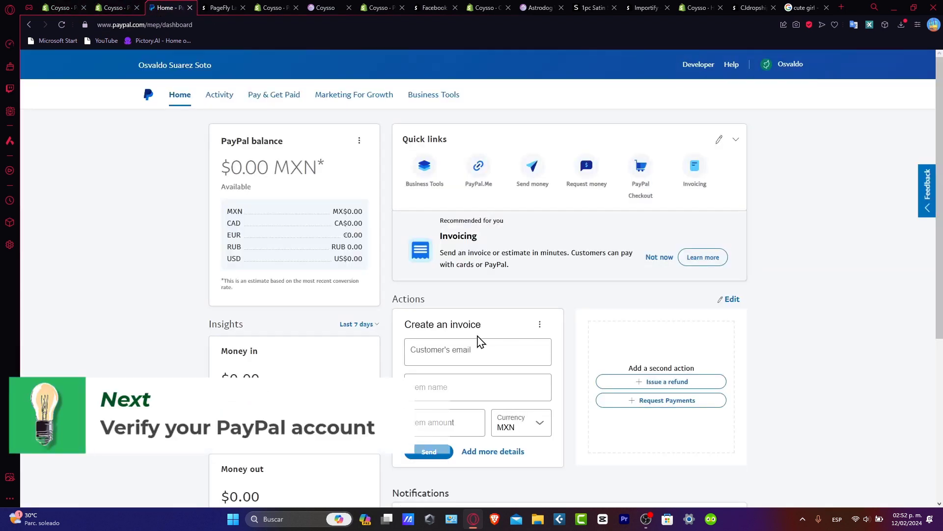
scroll(543, 263, down, 3)
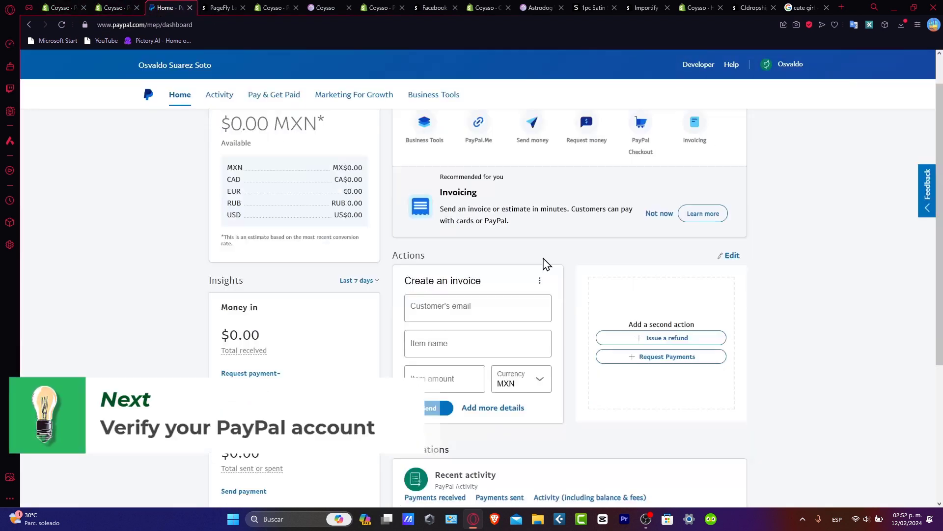
scroll(543, 263, up, 3)
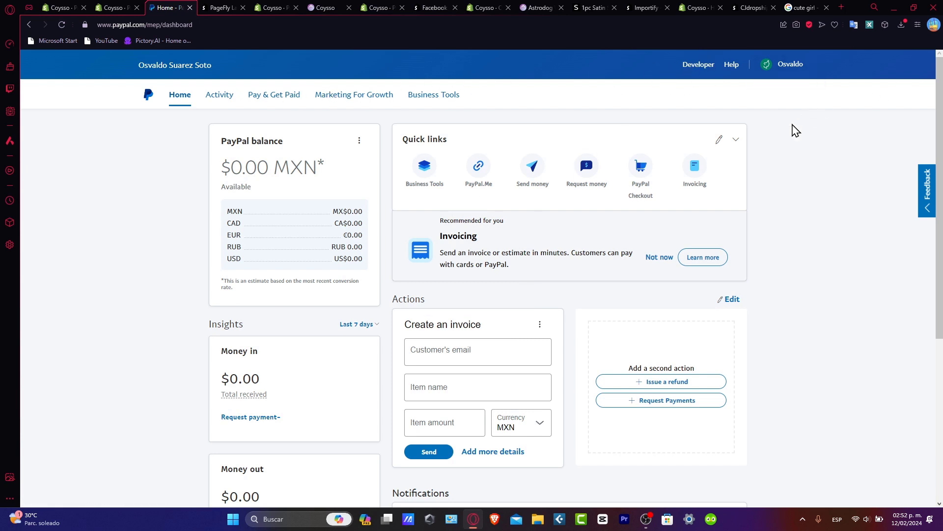
click(924, 202)
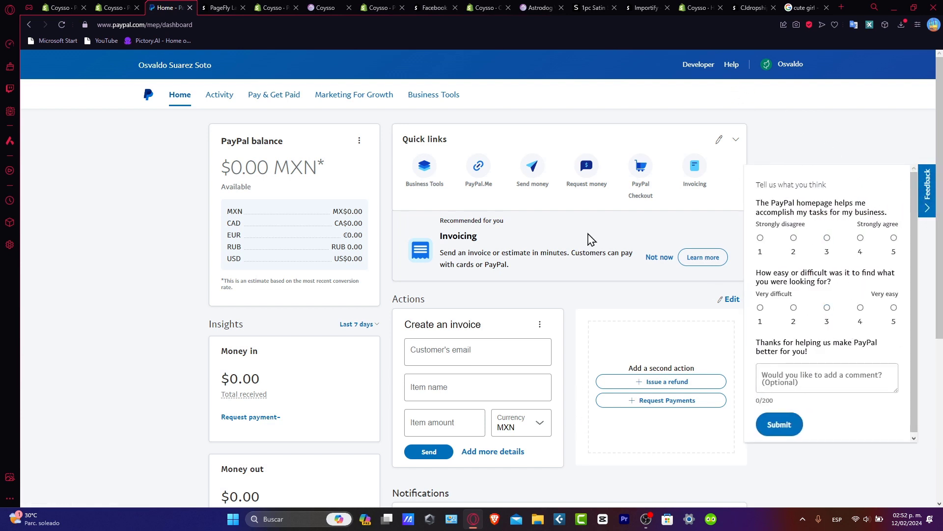
click(113, 7)
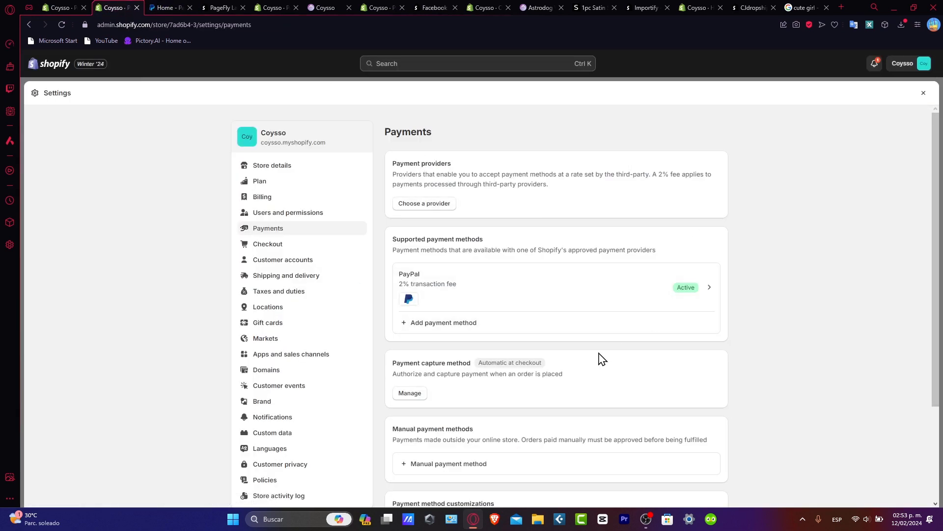
Step: Reopen the PayPal settings, then go back to the main Payments page
click(518, 305)
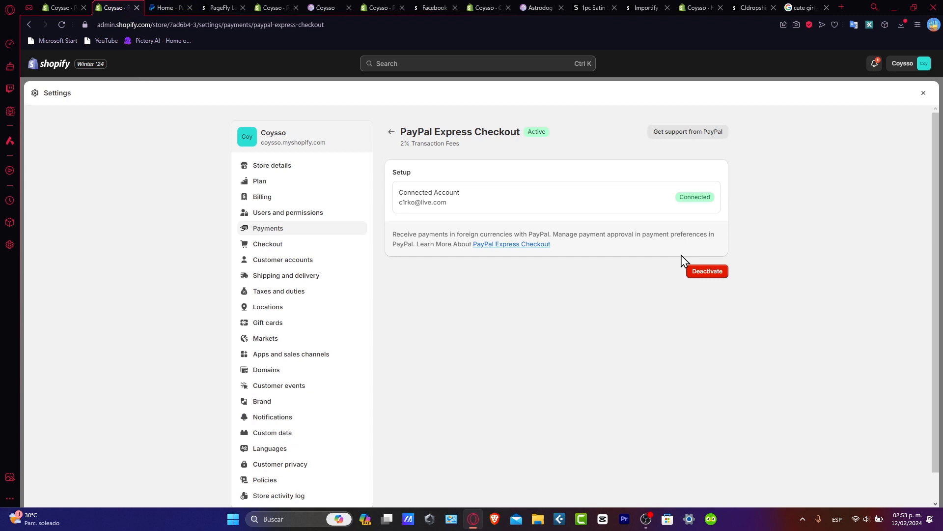
click(392, 132)
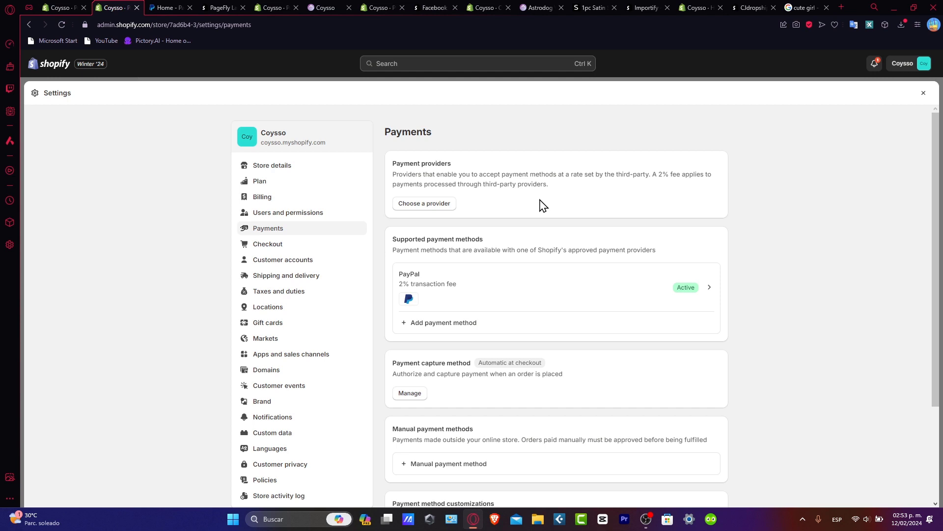
Step: Filter third-party providers to Apple Pay and Google Pay, then open Airwallex's details
click(446, 204)
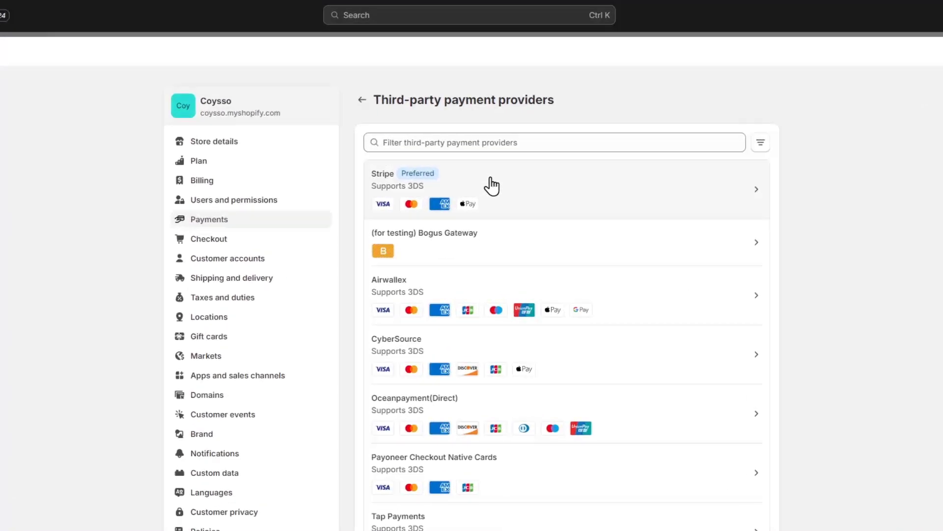
scroll(491, 186, down, 20)
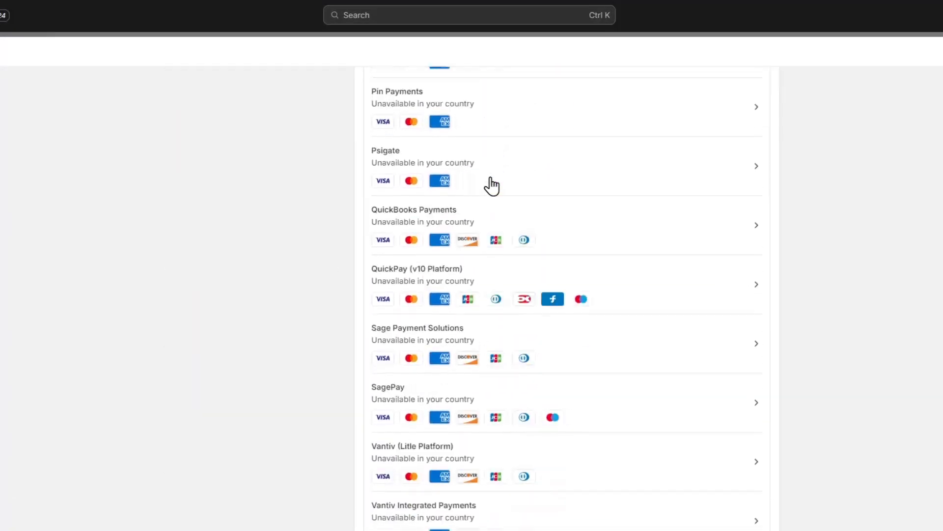
scroll(491, 185, up, 20)
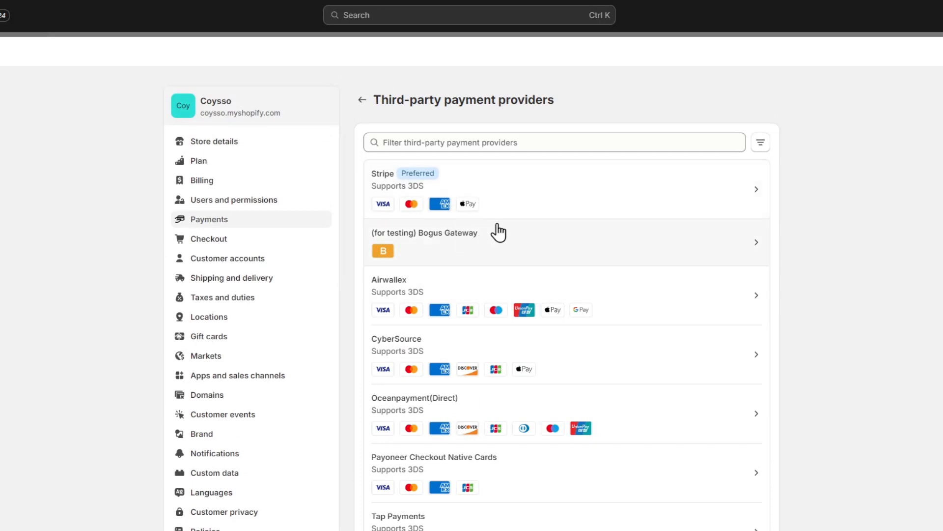
click(761, 143)
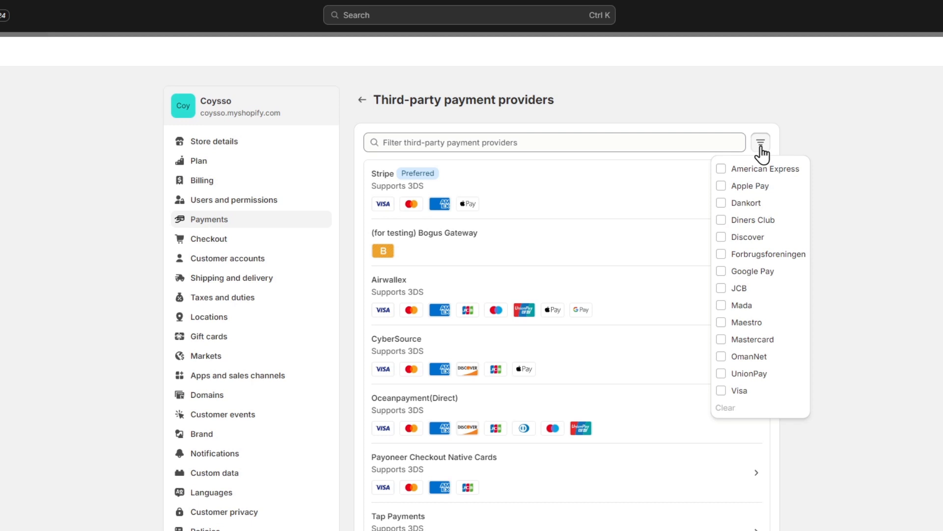
click(722, 186)
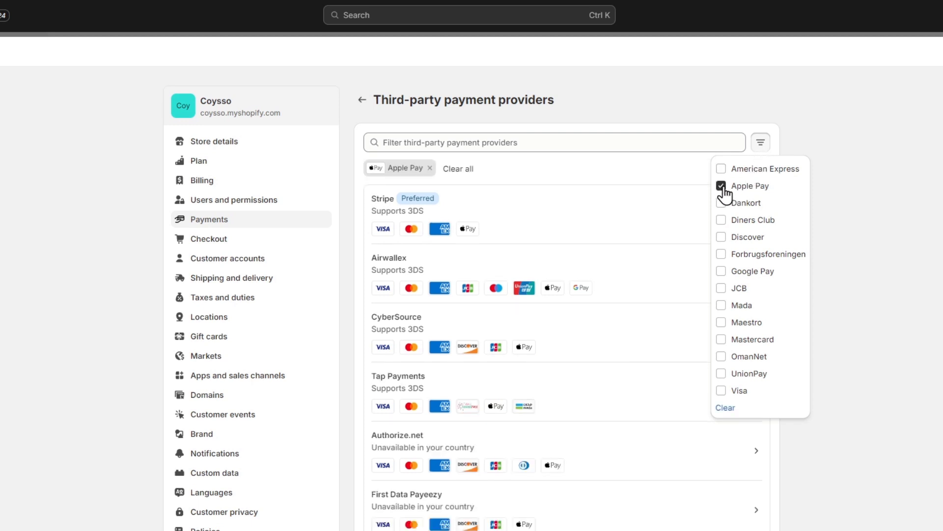
click(721, 272)
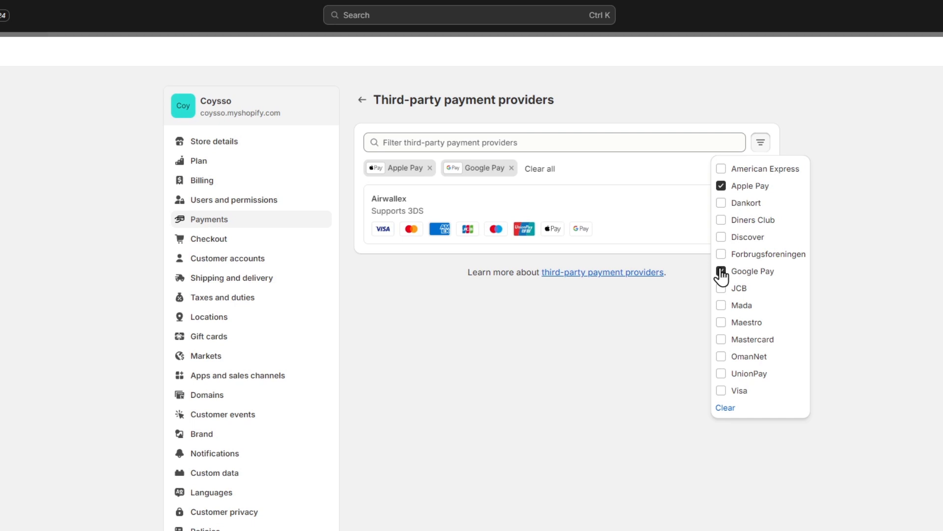
click(412, 205)
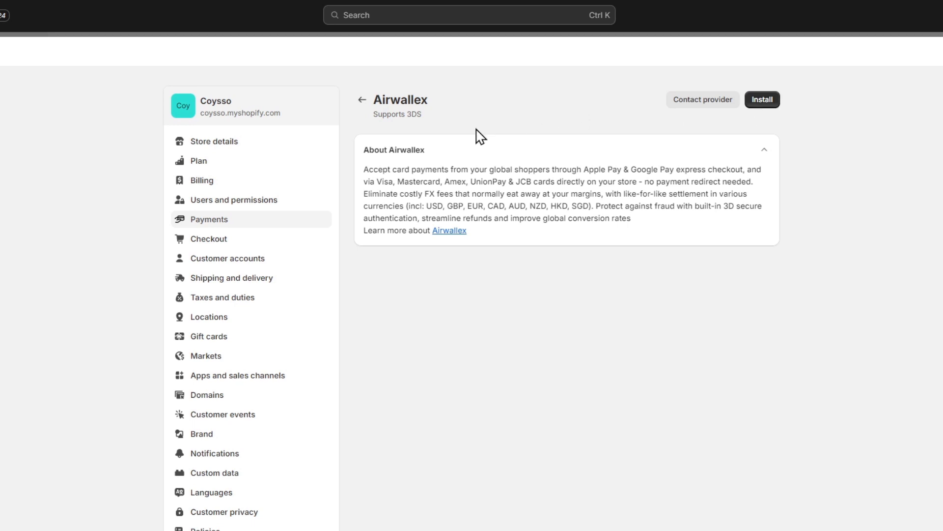
Step: Return from Airwallex to Payments and show the manual payment method options
click(365, 107)
click(364, 108)
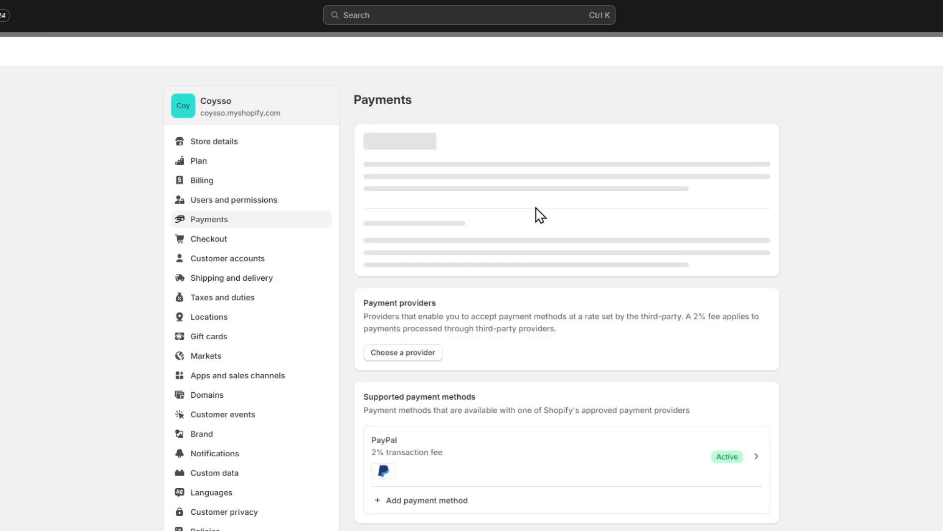
scroll(541, 215, down, 3)
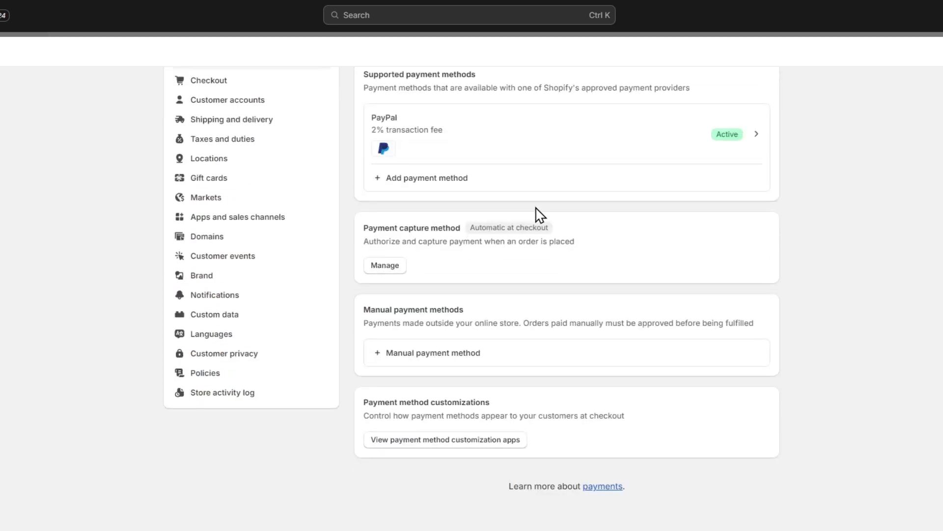
click(423, 362)
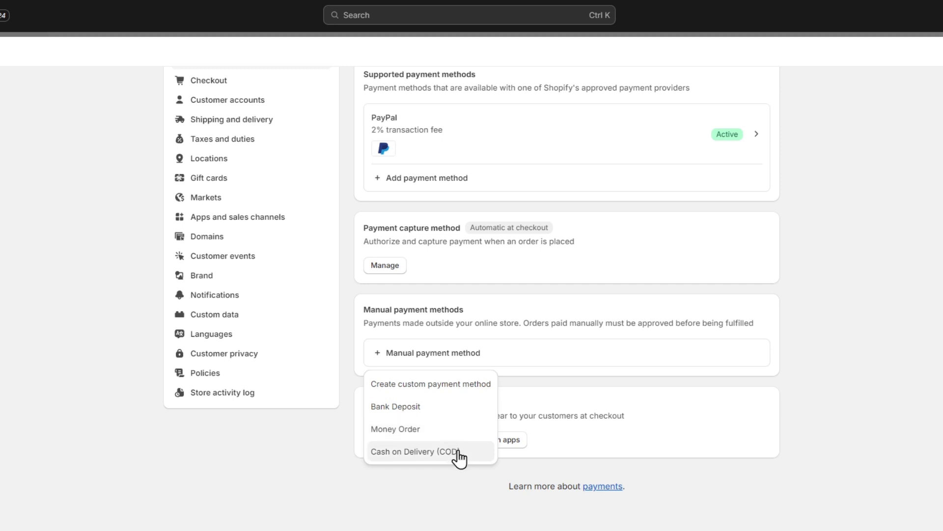
click(449, 411)
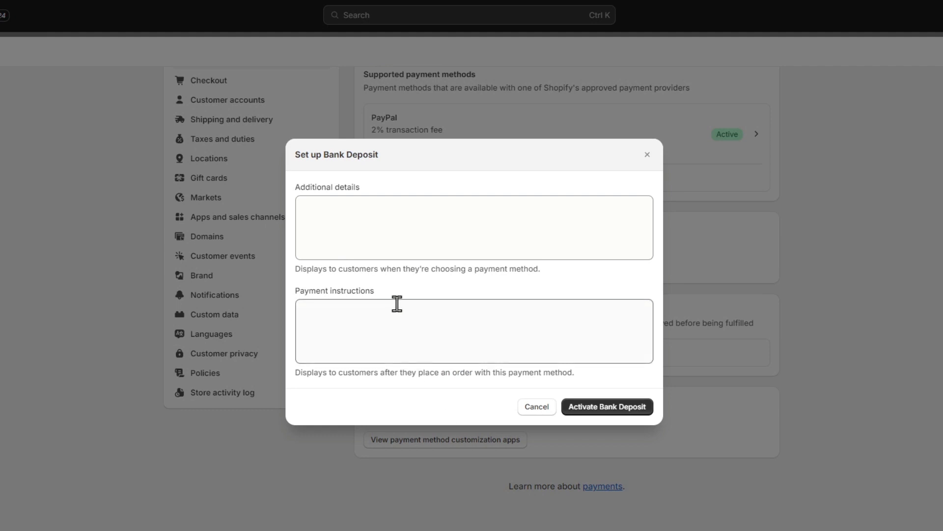
drag(392, 268, 456, 257)
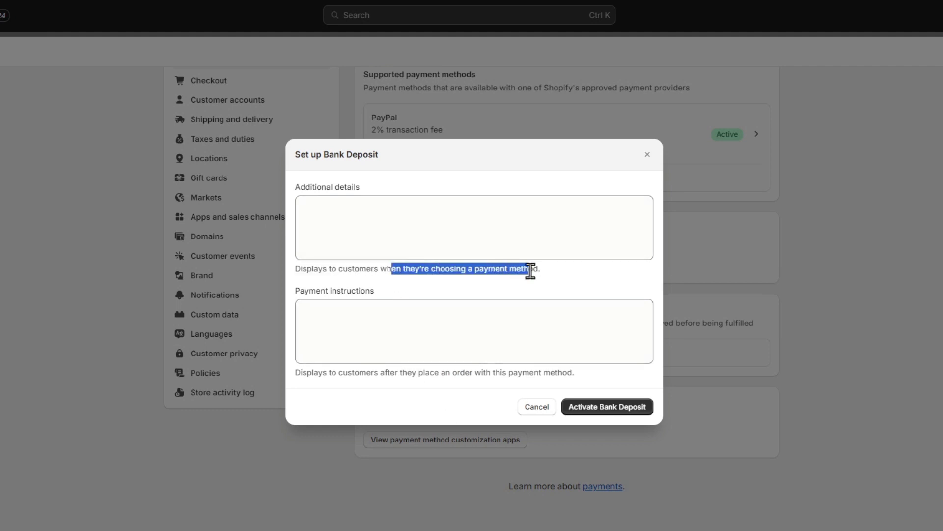
drag(530, 270, 537, 272)
click(332, 230)
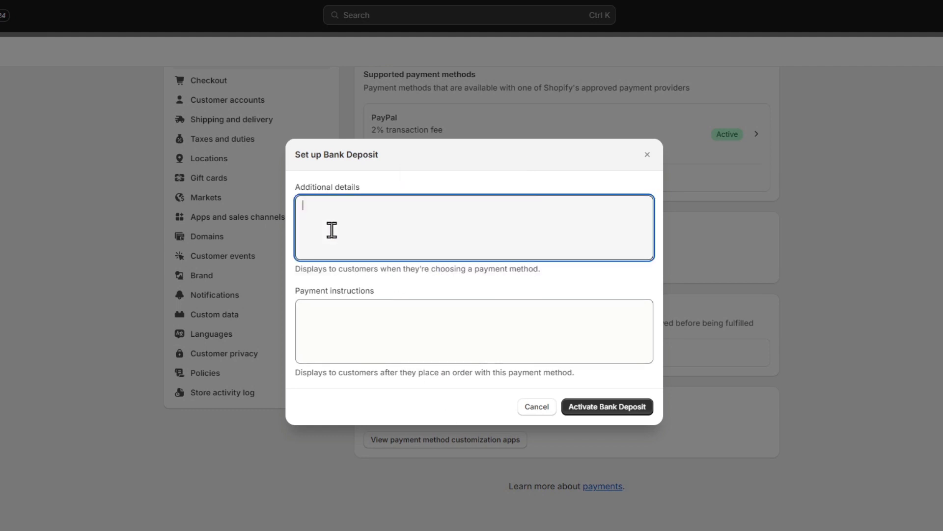
click(373, 328)
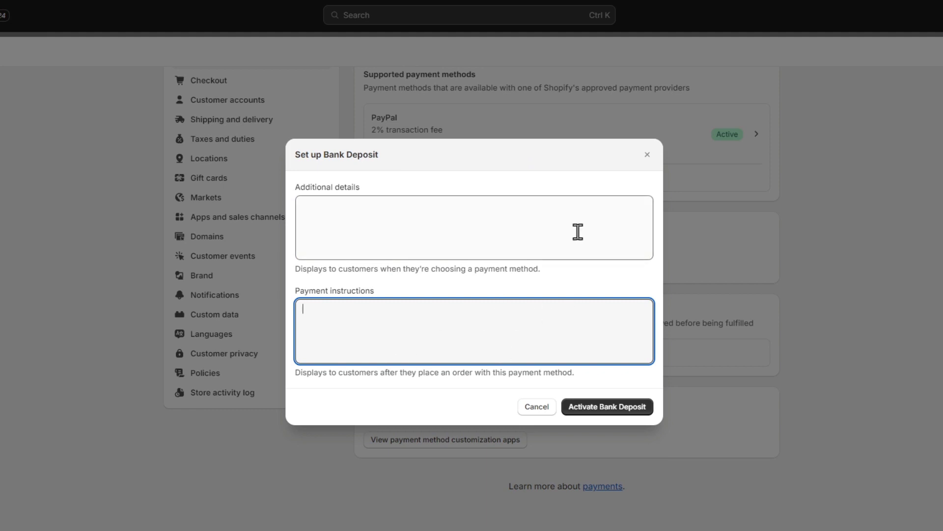
click(538, 406)
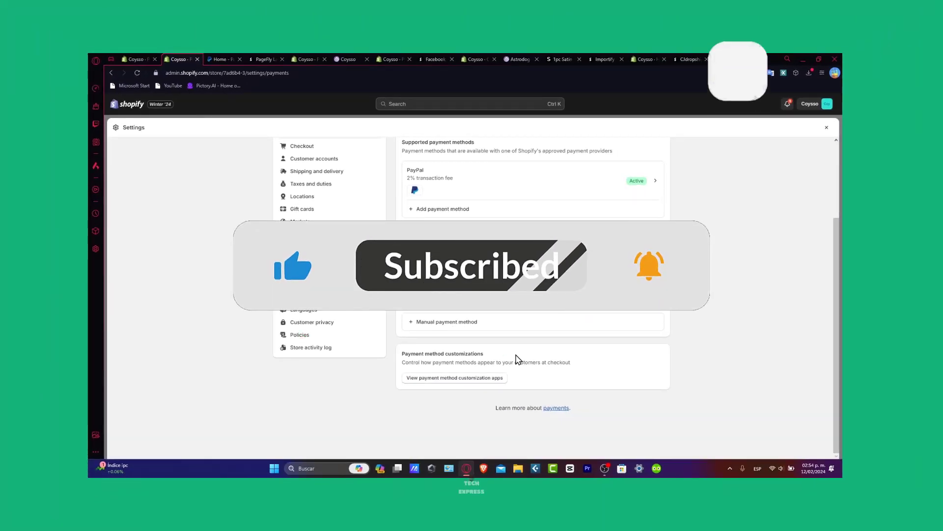
Step: Reopen the third-party payment providers list from the top of Payments
scroll(516, 357, up, 3)
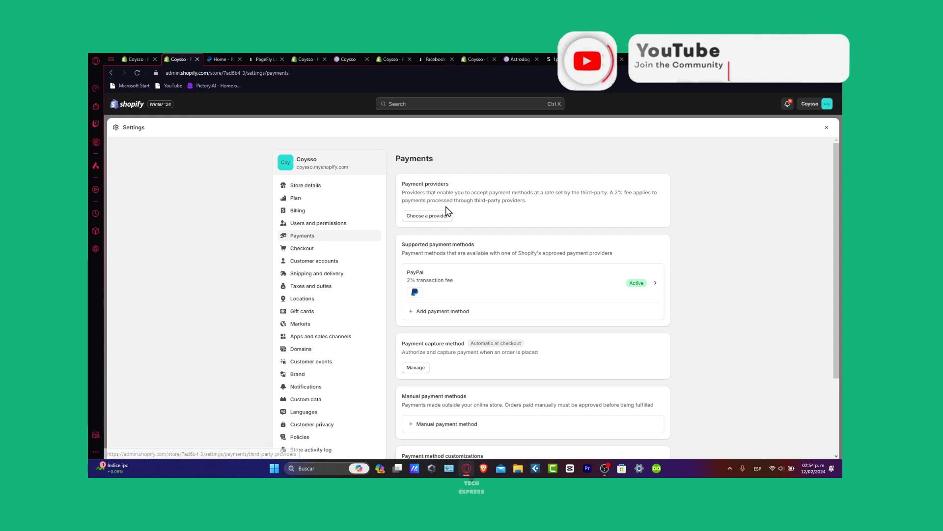
click(427, 216)
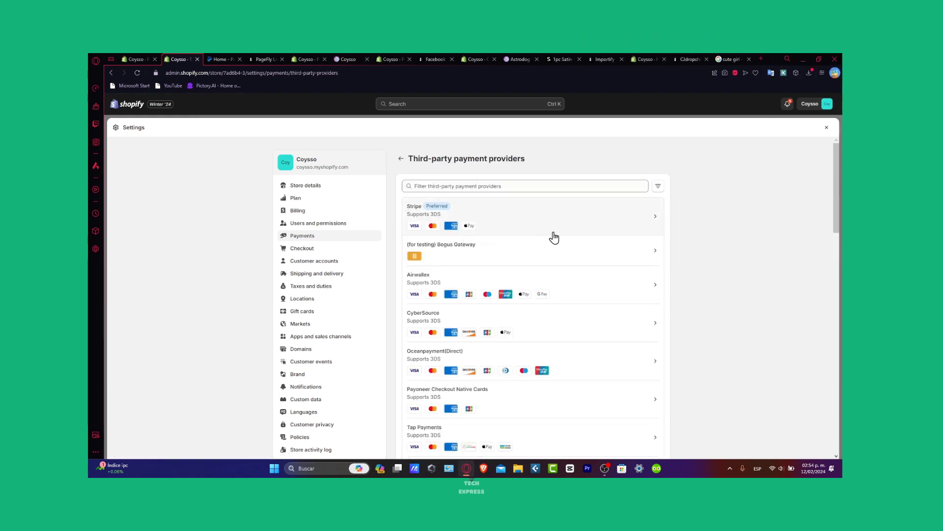